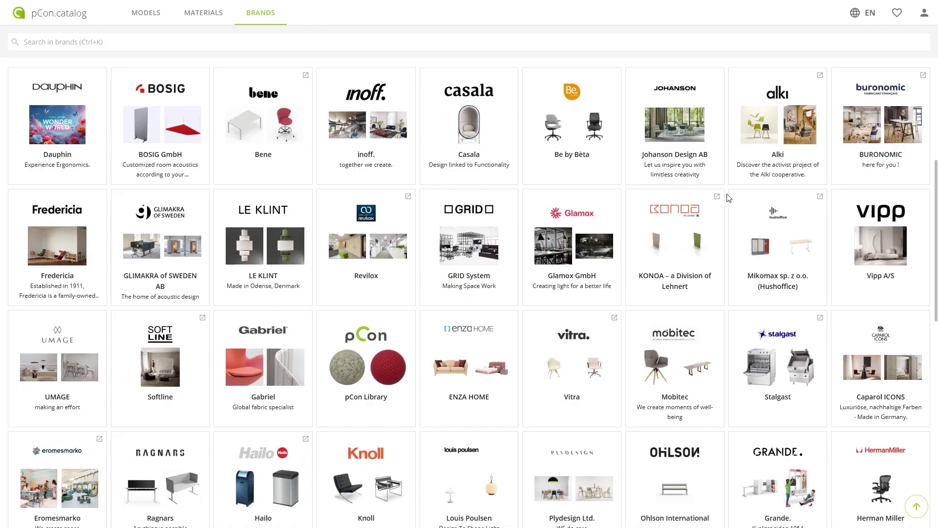
# Go from Brands to Interstuhl Büromöbel's collections and list the planning ideas models.
pyautogui.scroll(-7, 728, 198)
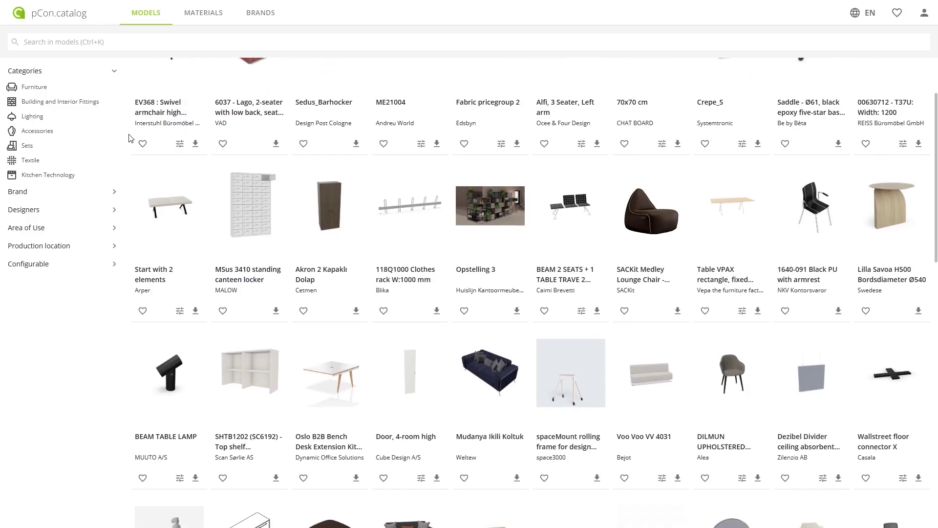
pyautogui.scroll(-3, 129, 138)
pyautogui.scroll(-6, 128, 138)
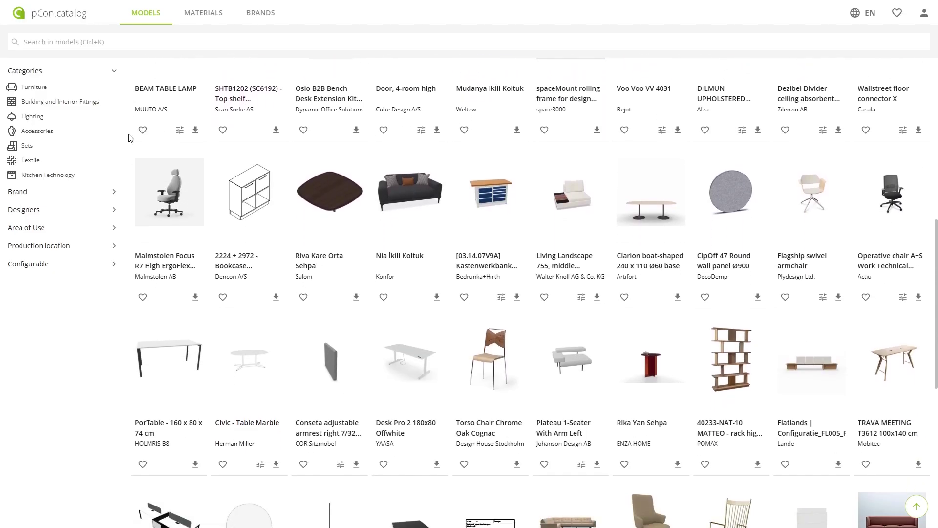
pyautogui.click(258, 19)
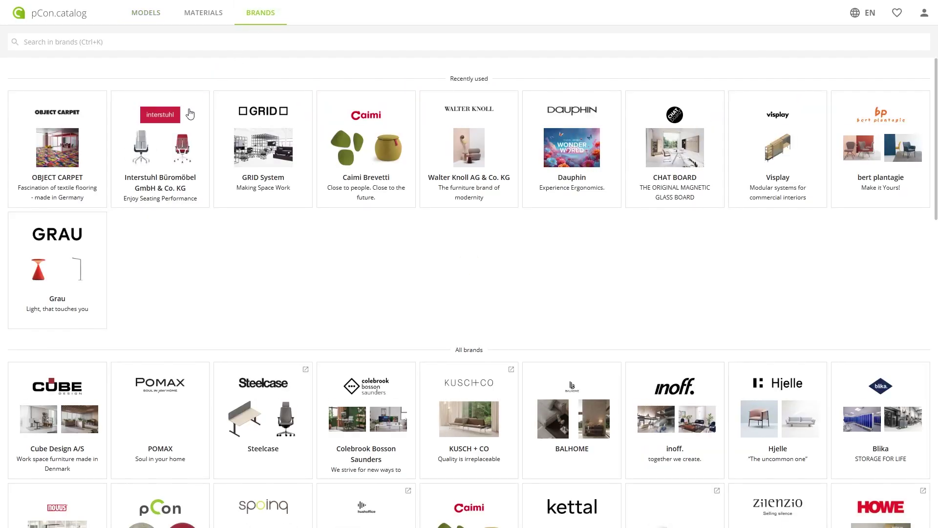
pyautogui.click(190, 114)
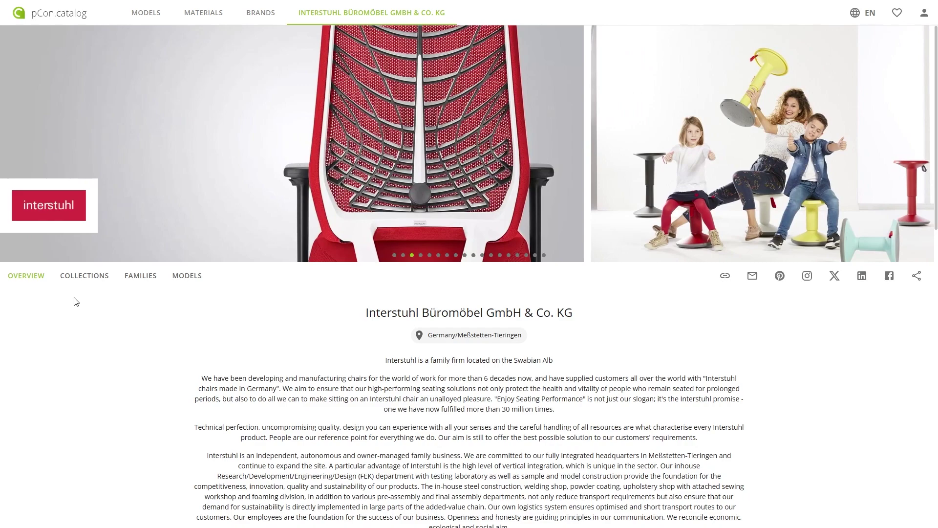
pyautogui.click(84, 277)
pyautogui.scroll(-5, 84, 277)
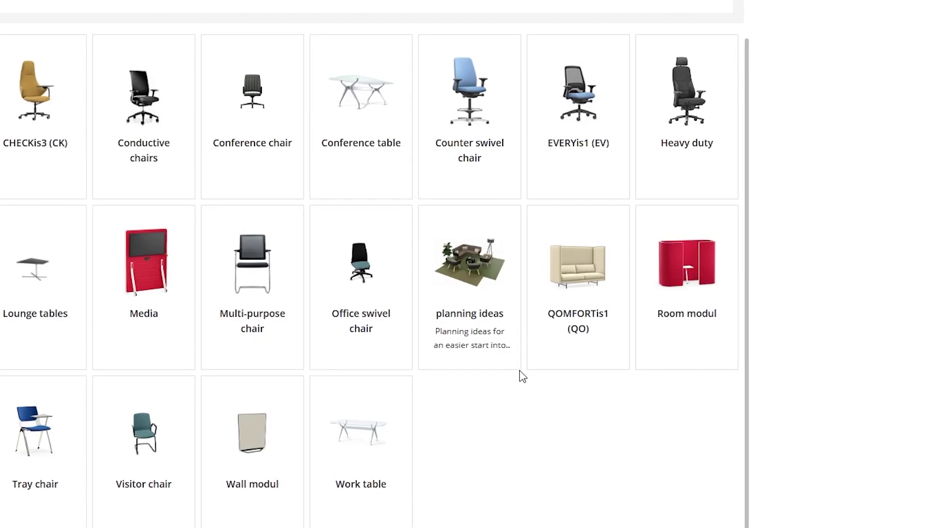
pyautogui.click(762, 493)
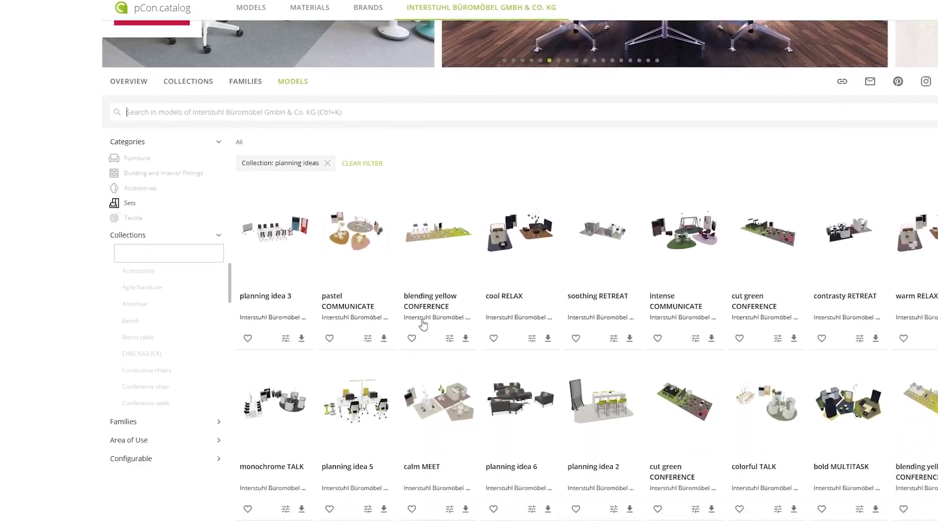
pyautogui.scroll(-3, 423, 324)
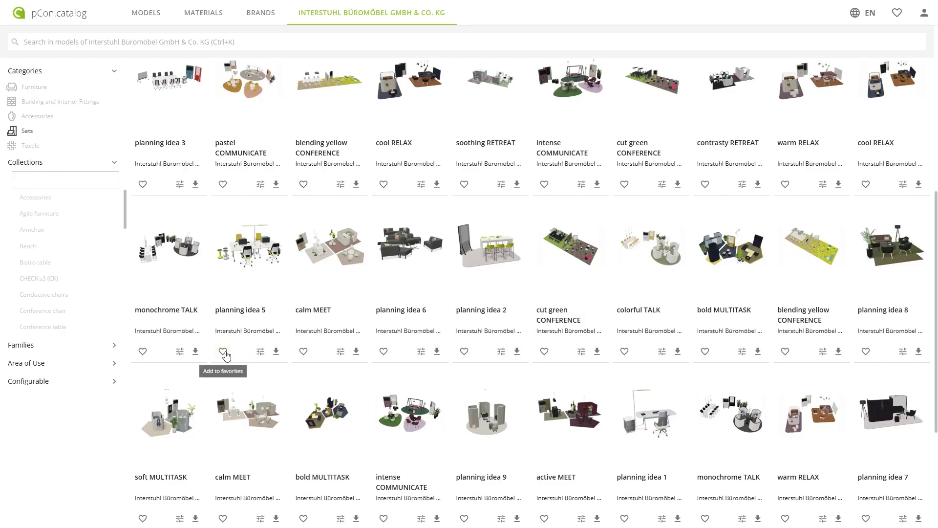
# Start a new Office Project favorites list with planning idea 5, add planning ideas 2 and 4, and go back.
pyautogui.click(223, 351)
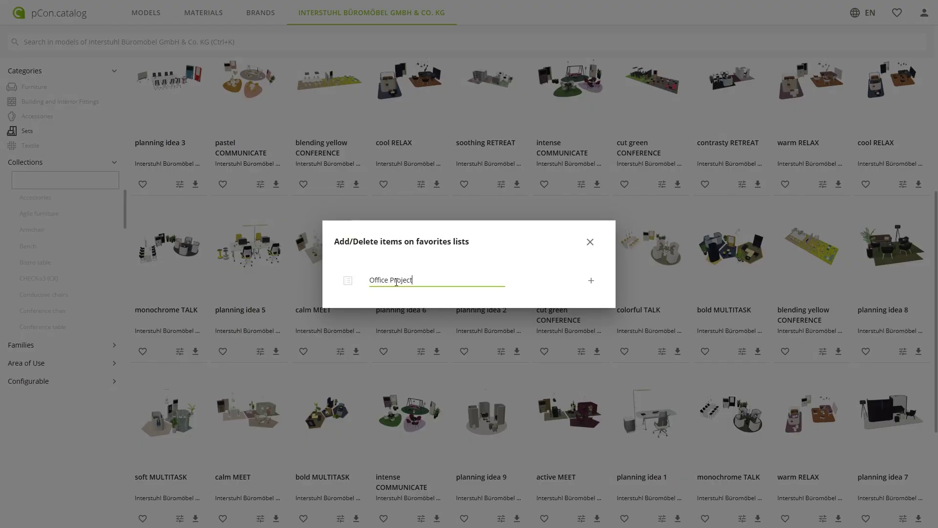
pyautogui.click(589, 282)
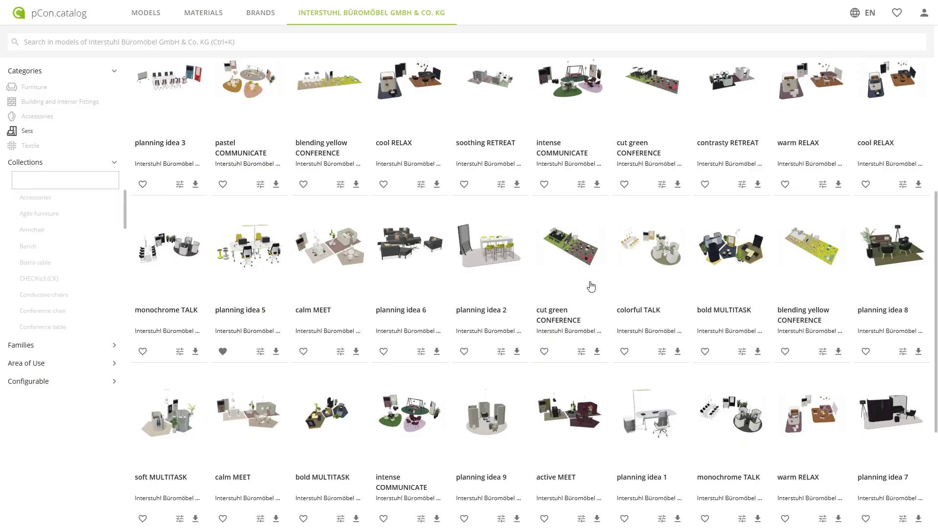
pyautogui.click(465, 351)
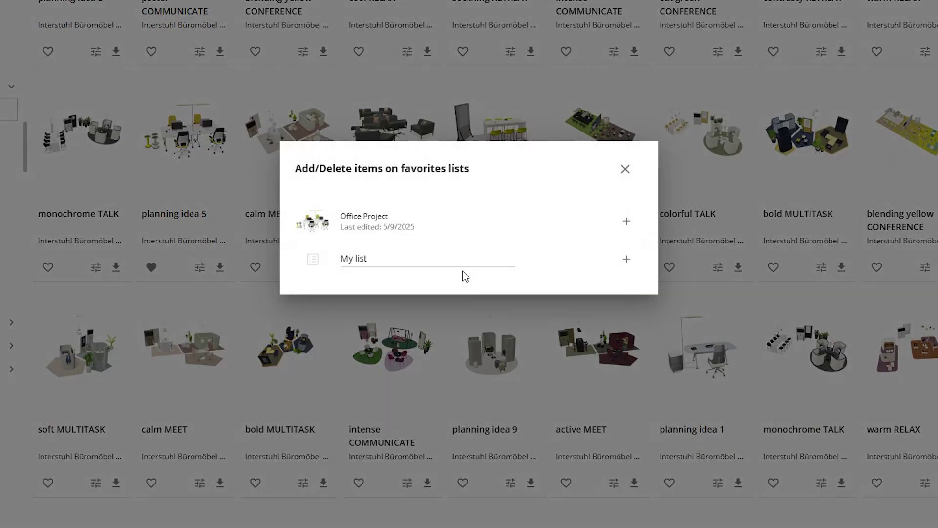
pyautogui.click(626, 221)
pyautogui.scroll(-4, 638, 225)
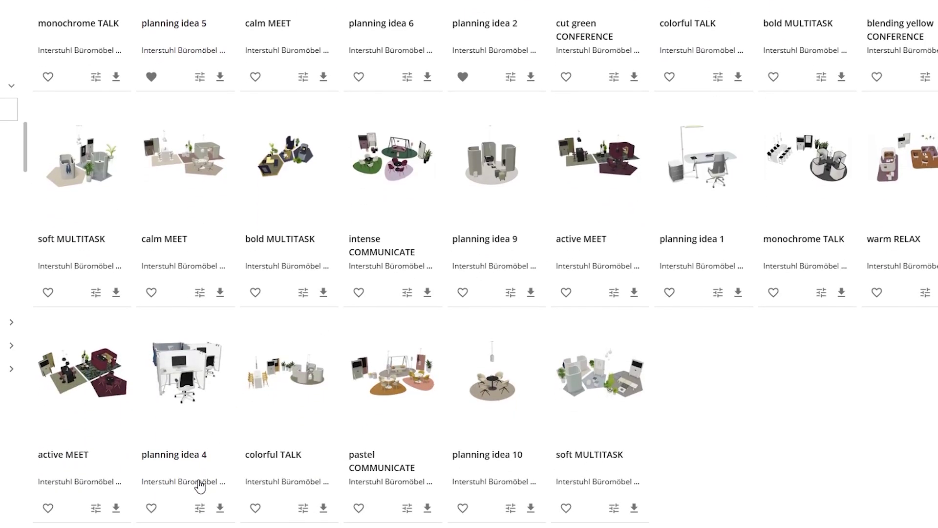
pyautogui.click(153, 508)
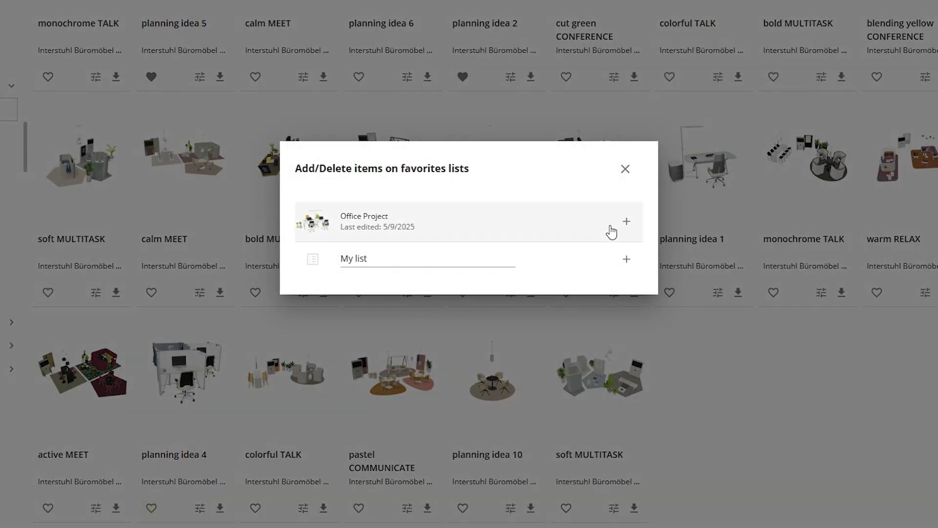
pyautogui.click(626, 221)
pyautogui.hotkey('alt', 'Left')
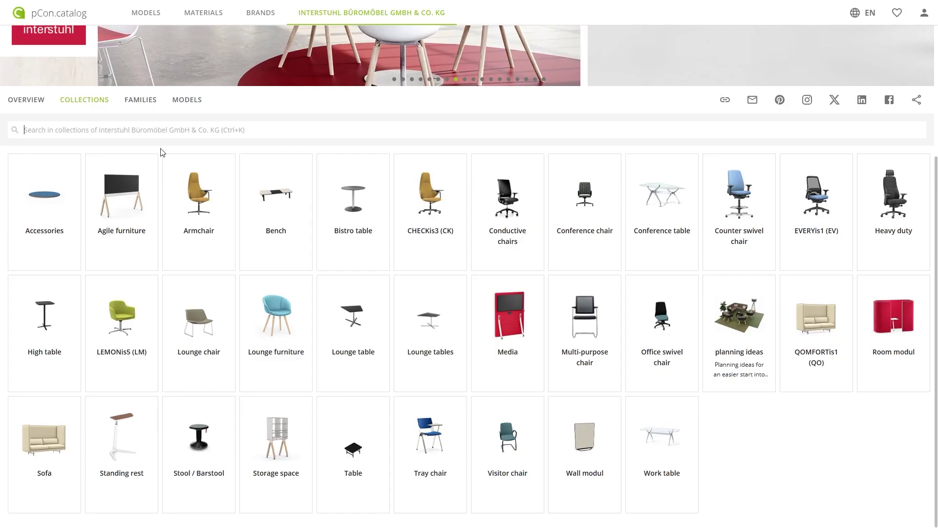
# Save the Agile furniture WT107 monitor on wheels into a new Technology favorites list.
pyautogui.click(121, 211)
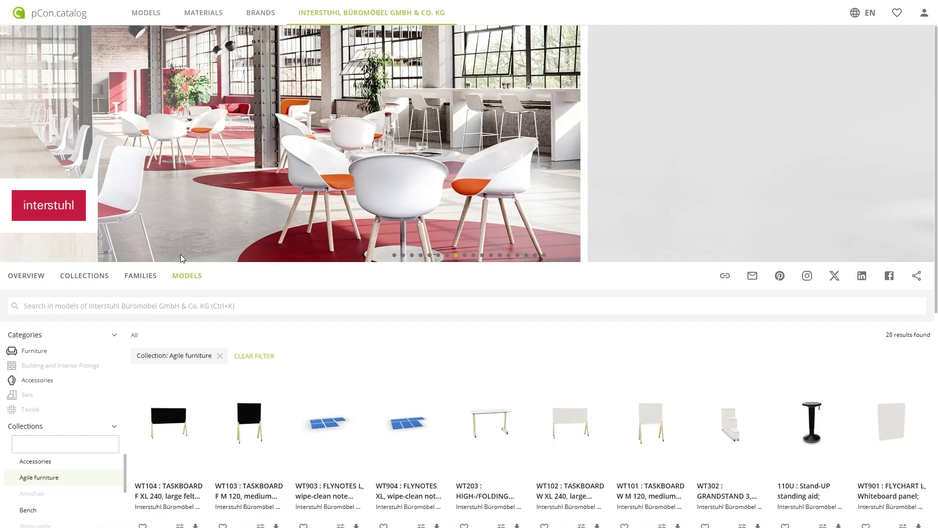
pyautogui.scroll(-8, 290, 300)
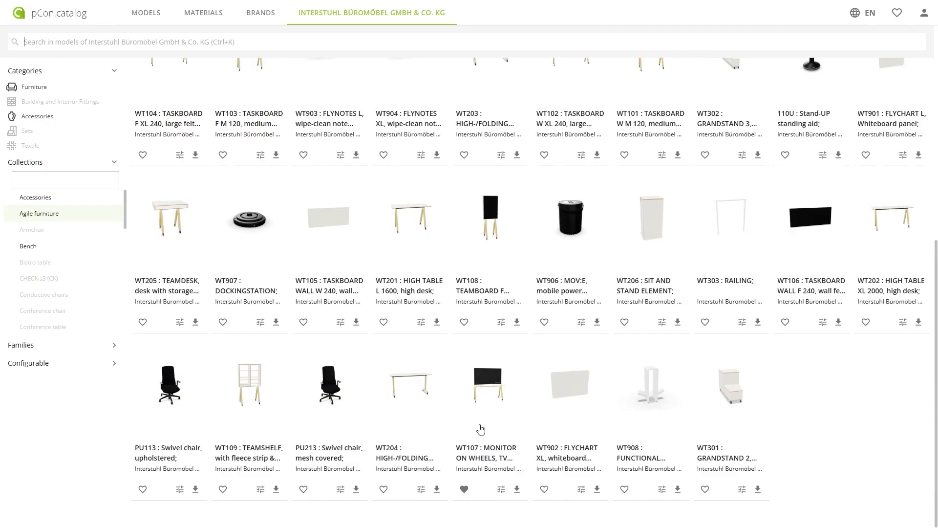
pyautogui.click(467, 488)
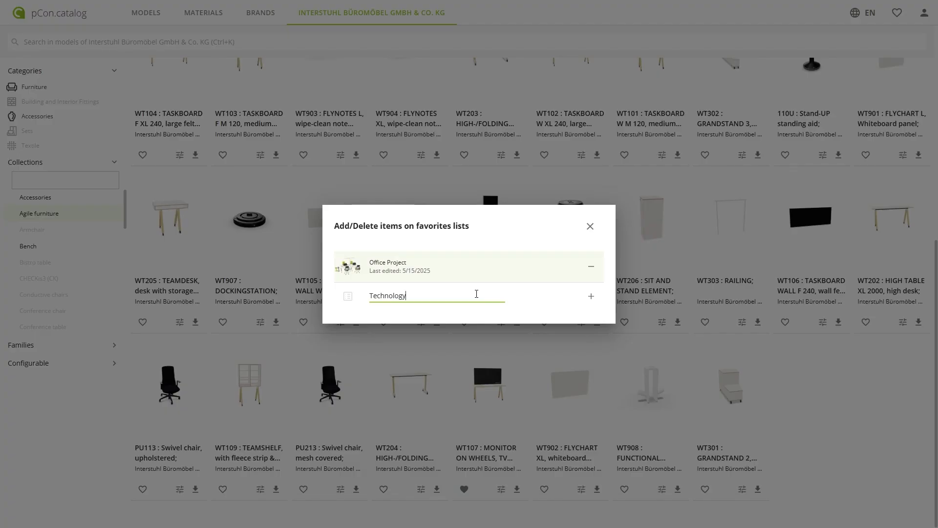
pyautogui.click(591, 296)
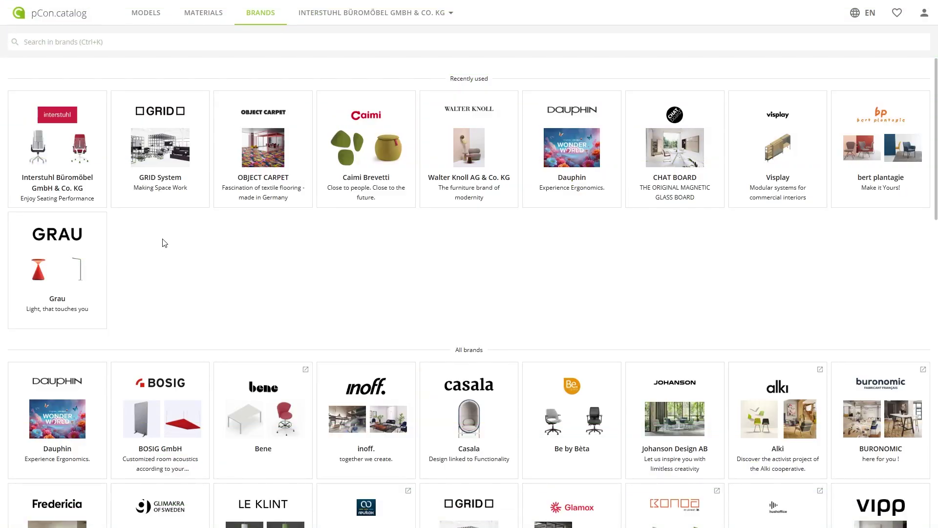
# Open GRID System's CONFIGURATION collection models.
pyautogui.click(199, 195)
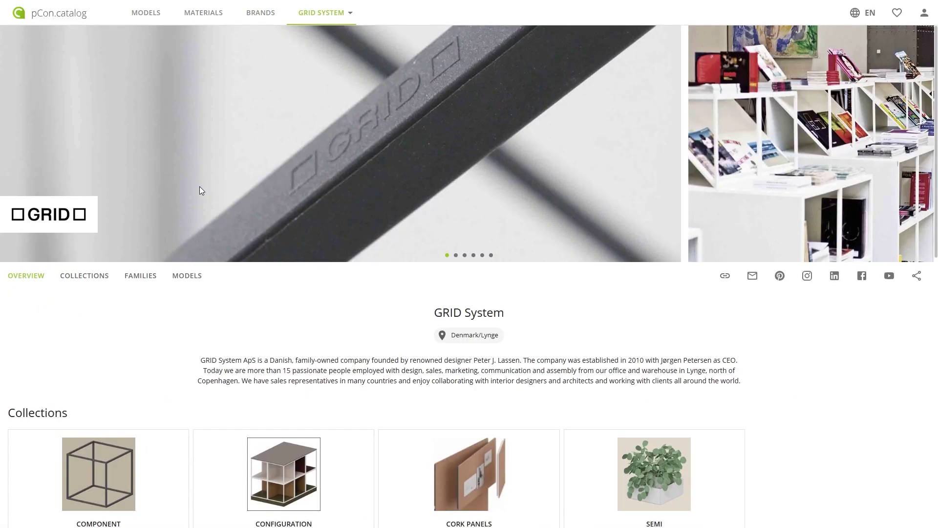
pyautogui.scroll(-3, 200, 186)
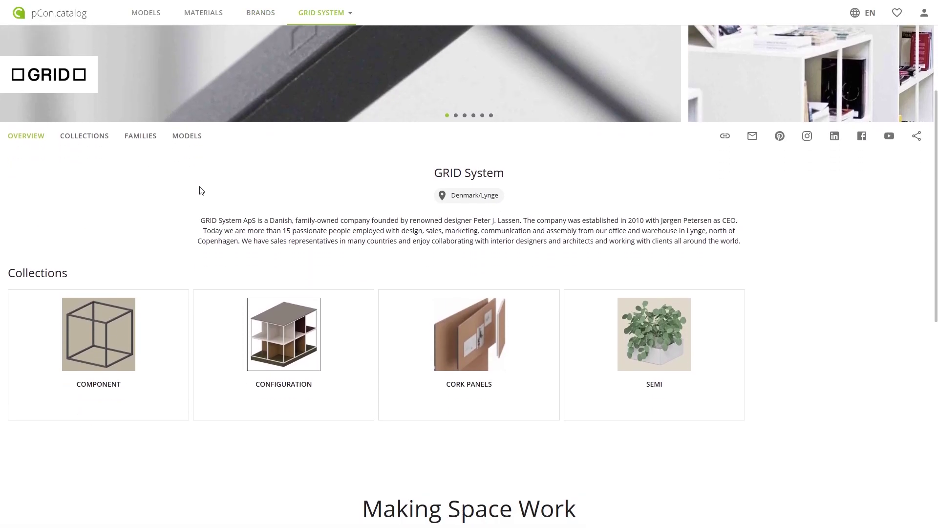
pyautogui.click(221, 310)
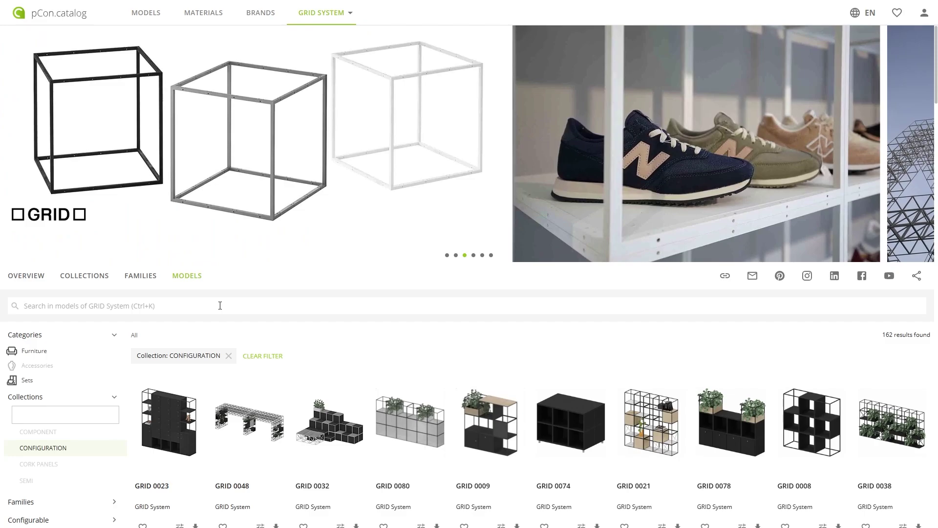
pyautogui.scroll(-7, 254, 315)
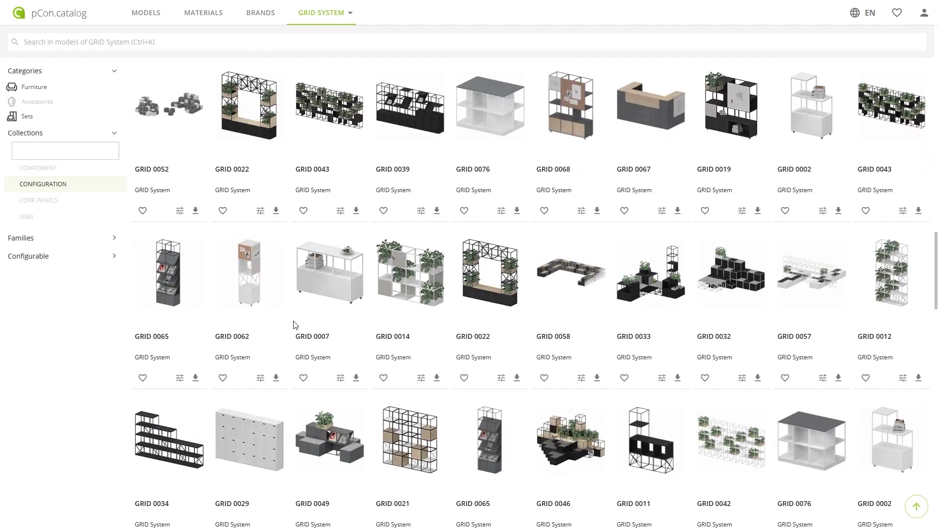
# Add GRID 0014, GRID 0042 and GRID 0078 to Office Project, then search materials for Fusion 5125.
pyautogui.click(383, 378)
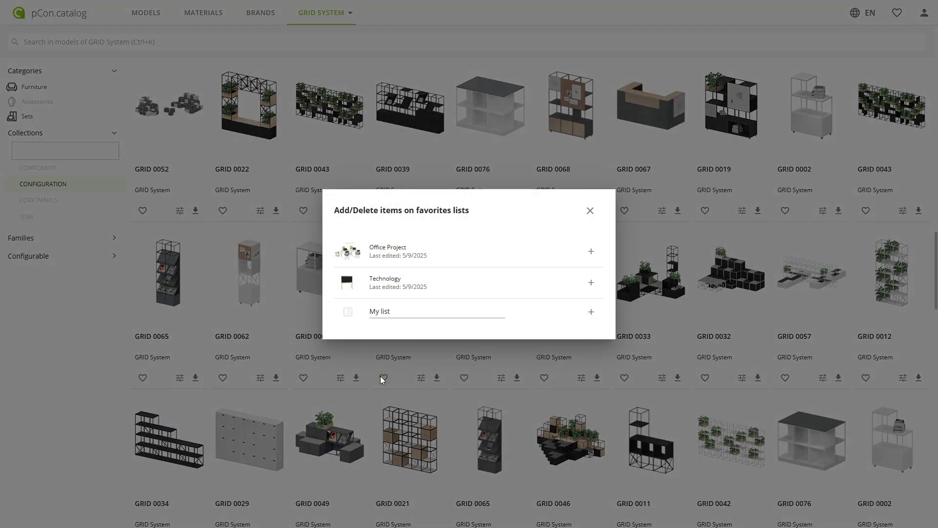
pyautogui.click(591, 255)
pyautogui.scroll(-4, 590, 256)
pyautogui.click(706, 349)
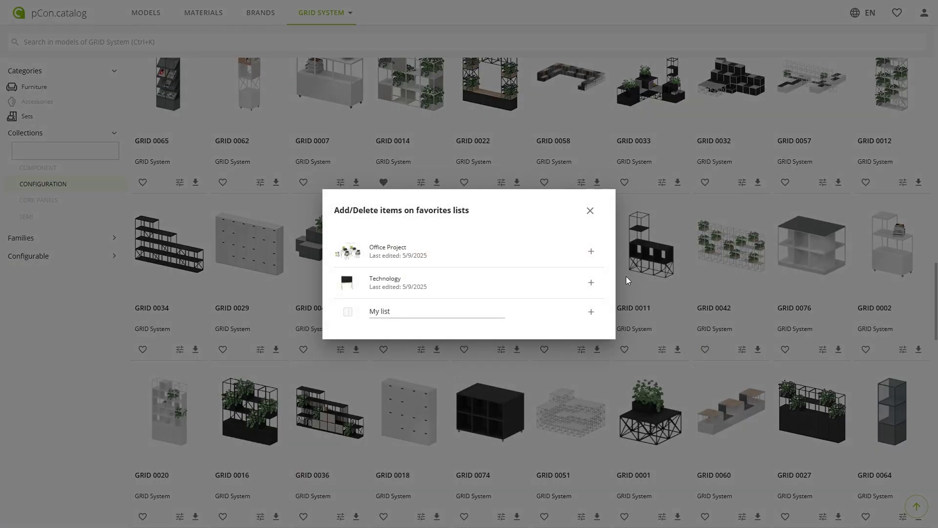
pyautogui.click(590, 254)
pyautogui.scroll(-10, 788, 315)
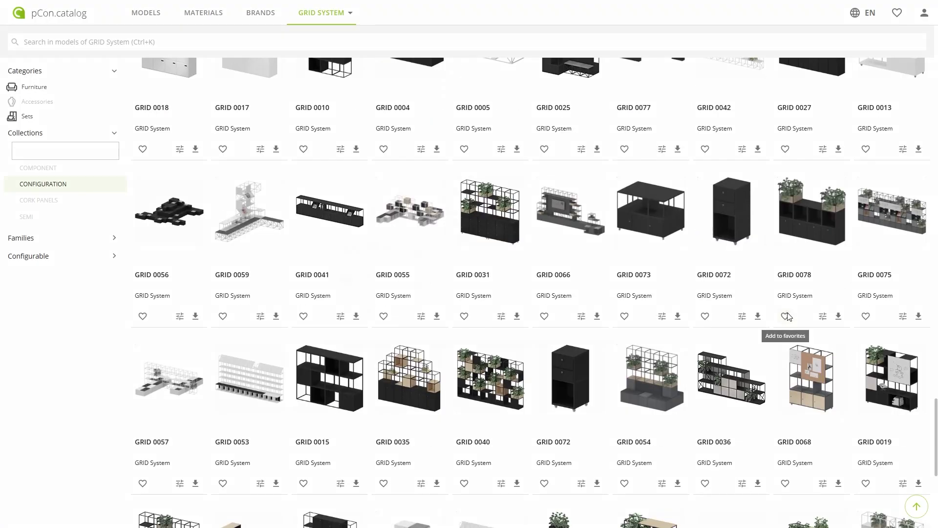
pyautogui.click(786, 317)
pyautogui.click(591, 252)
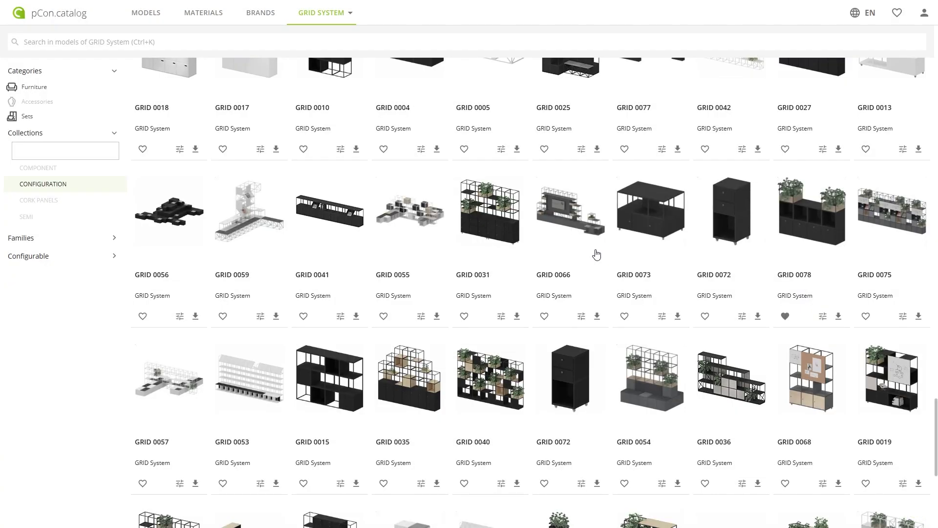
pyautogui.write('i')
pyautogui.write('on')
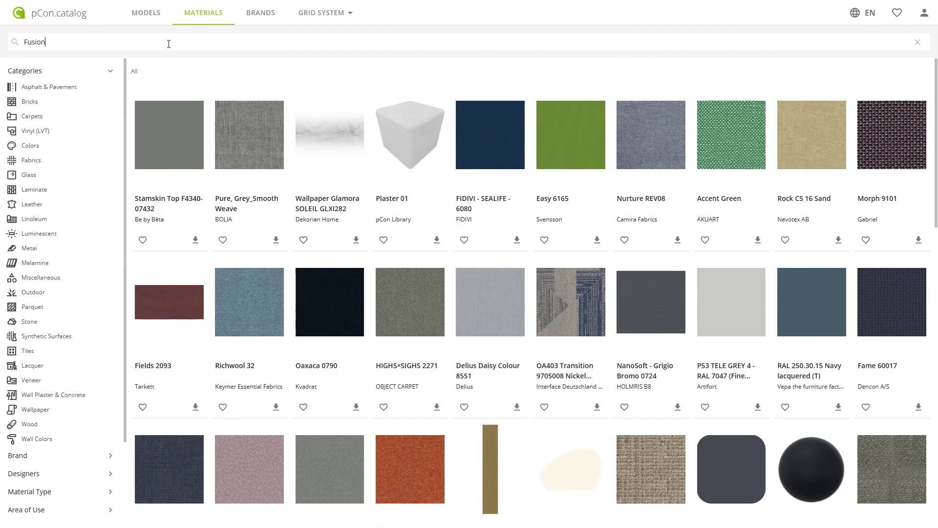
pyautogui.write(' 5125')
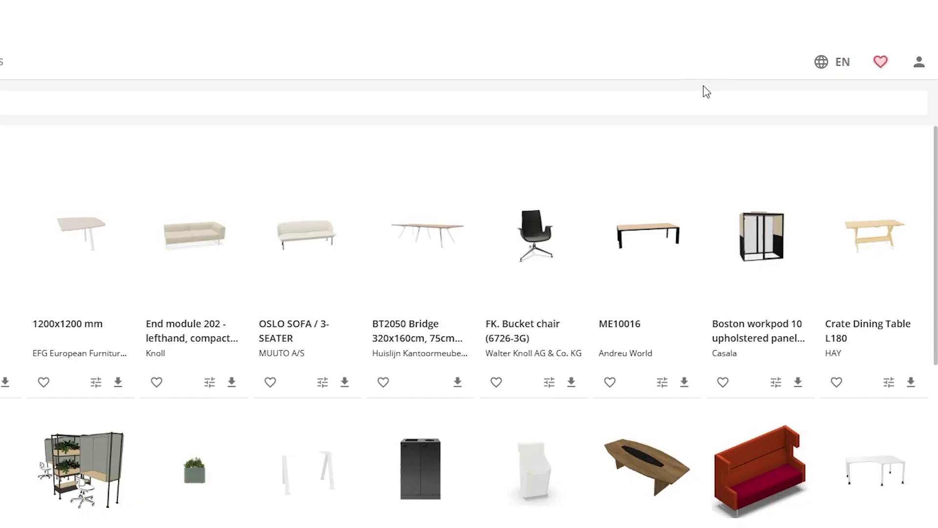
# Open the Office Project list, check its FUSION 5125 material, then return to its models.
pyautogui.click(883, 64)
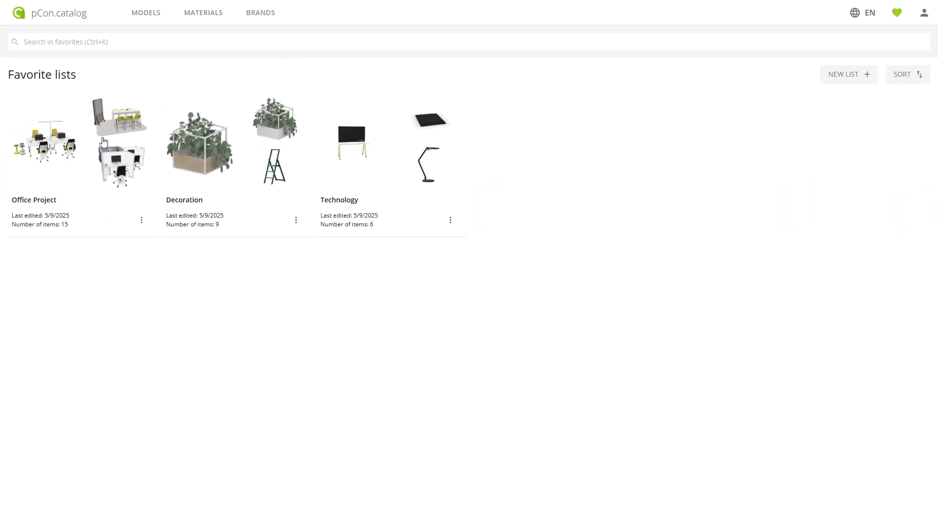
pyautogui.click(103, 141)
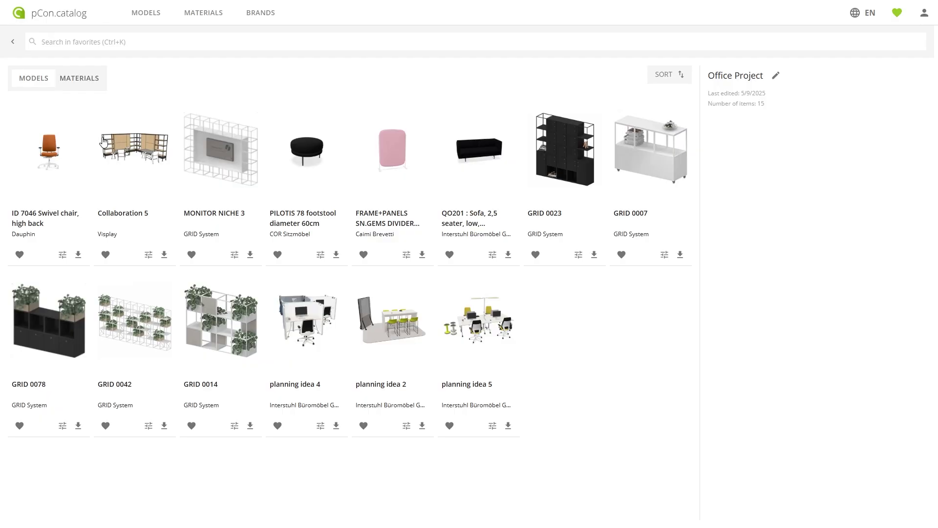
pyautogui.click(88, 80)
pyautogui.click(43, 80)
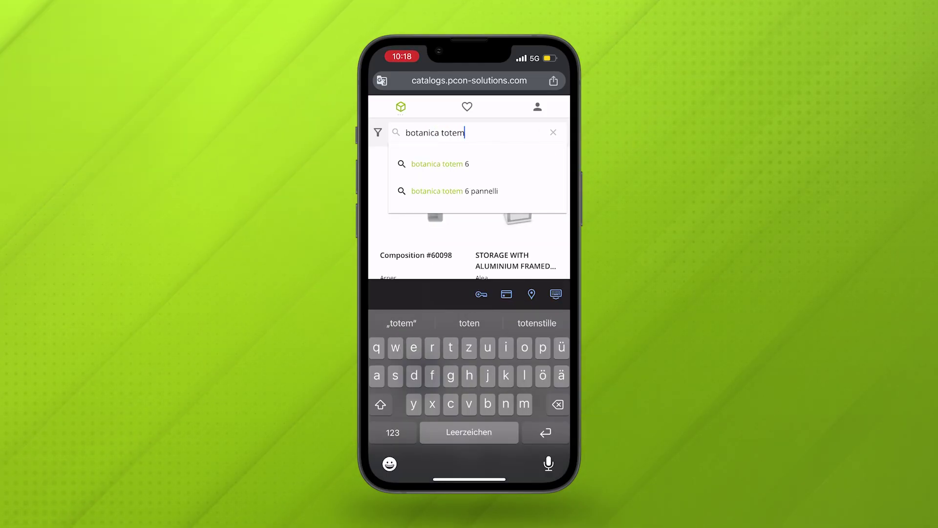
# Run the botanica totem search and browse the favorites grid, rotating the office model view.
pyautogui.press('Return')
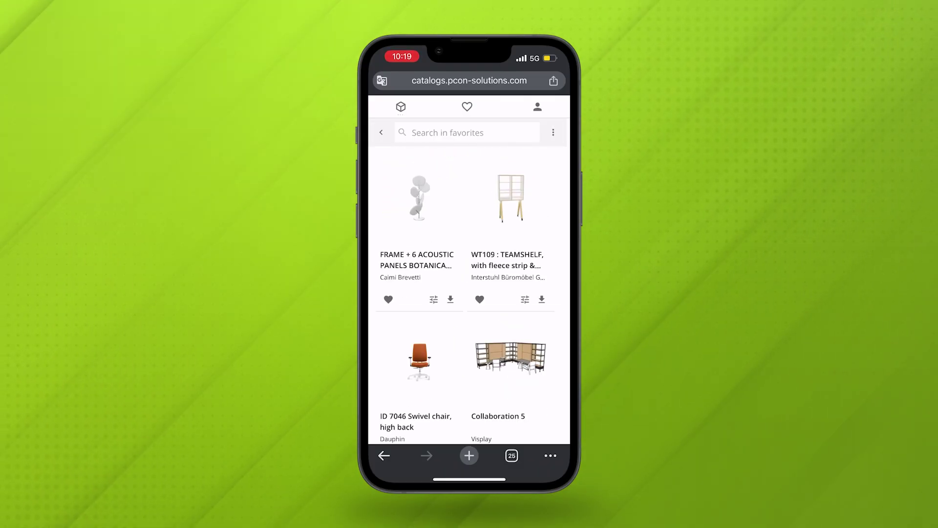
pyautogui.scroll(-6, 469, 293)
pyautogui.scroll(-5, 469, 293)
pyautogui.scroll(-7, 469, 293)
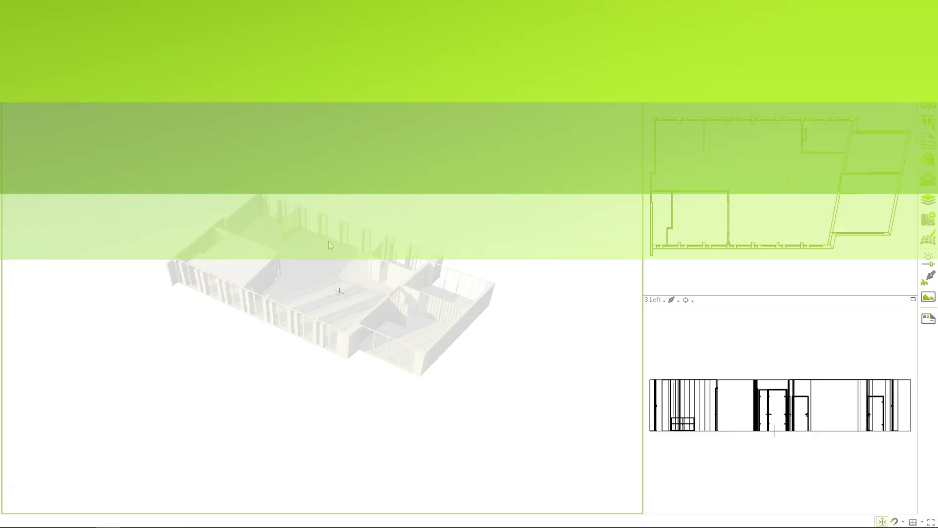
pyautogui.scroll(3, 327, 271)
pyautogui.moveTo(330, 266); pyautogui.dragTo(349, 310, button='right')
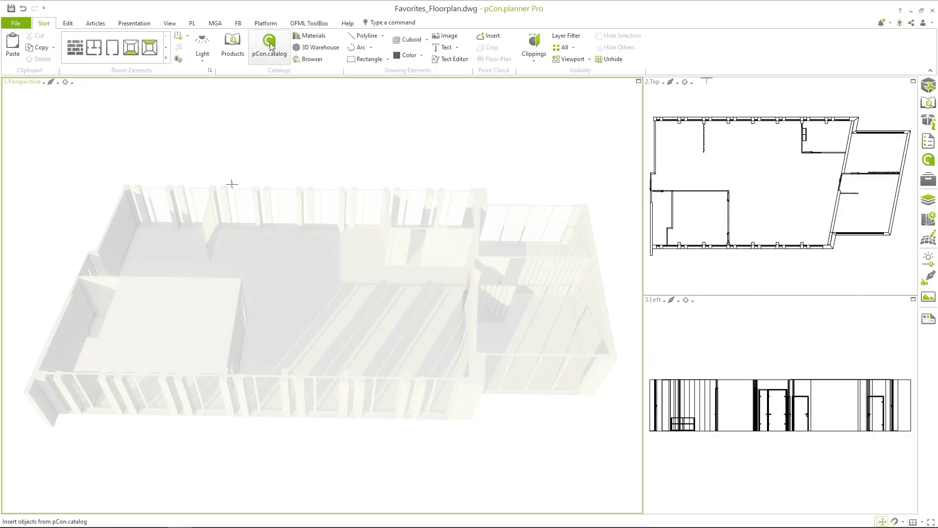
# Insert planning idea 5 from the Office Project favorites into the floor plan.
pyautogui.click(270, 47)
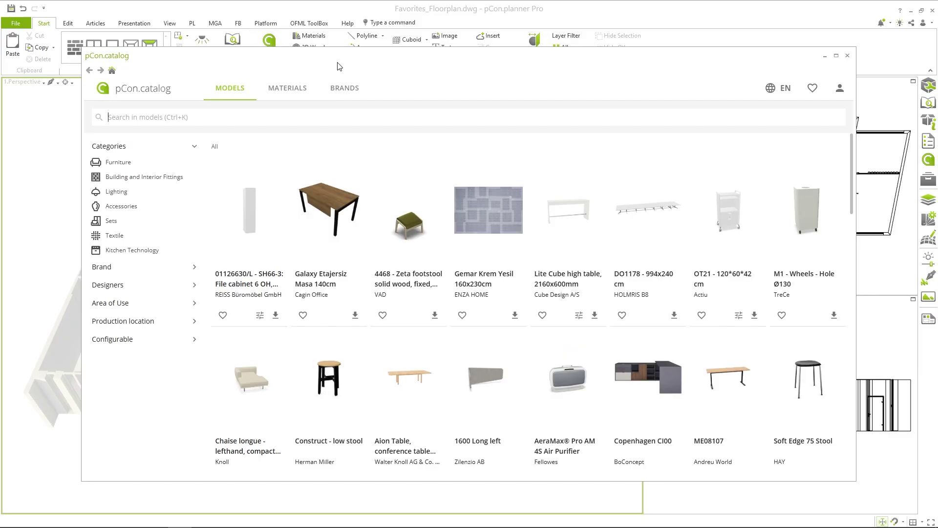
pyautogui.click(813, 89)
pyautogui.click(200, 206)
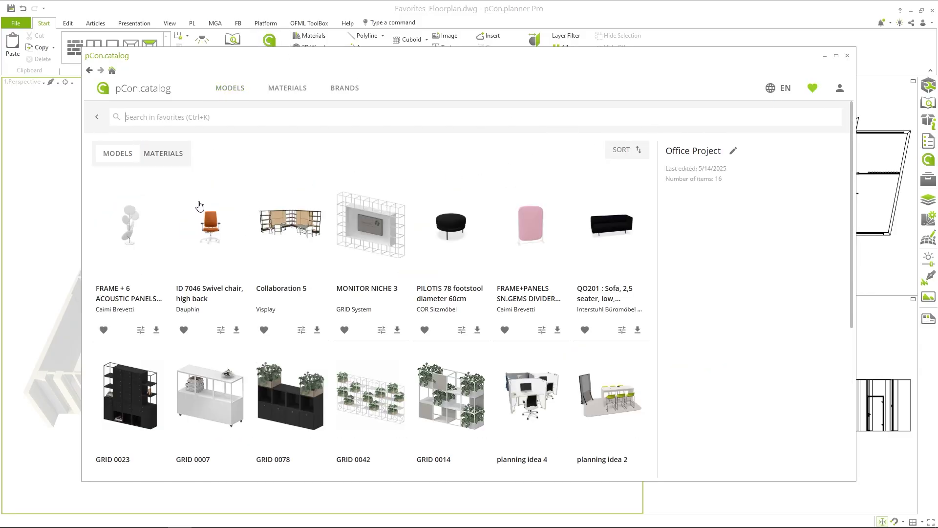
pyautogui.scroll(-5, 342, 254)
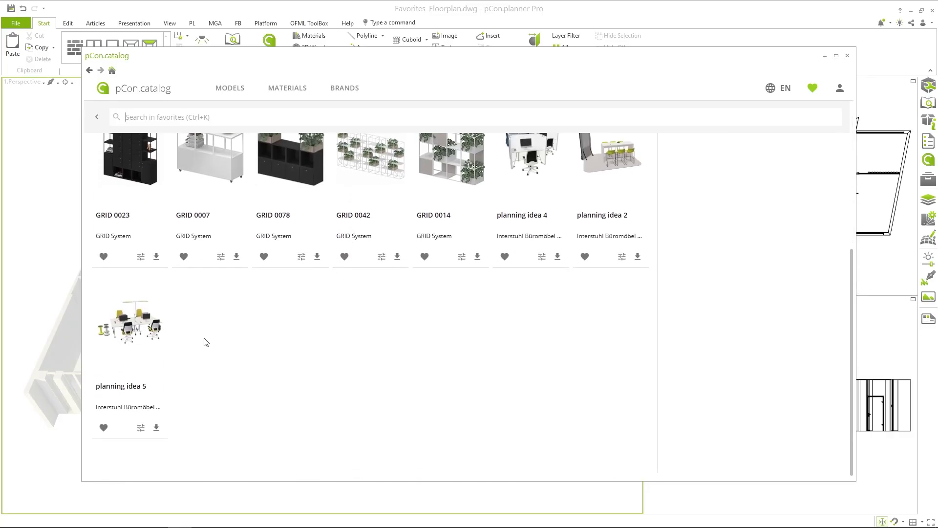
pyautogui.click(157, 427)
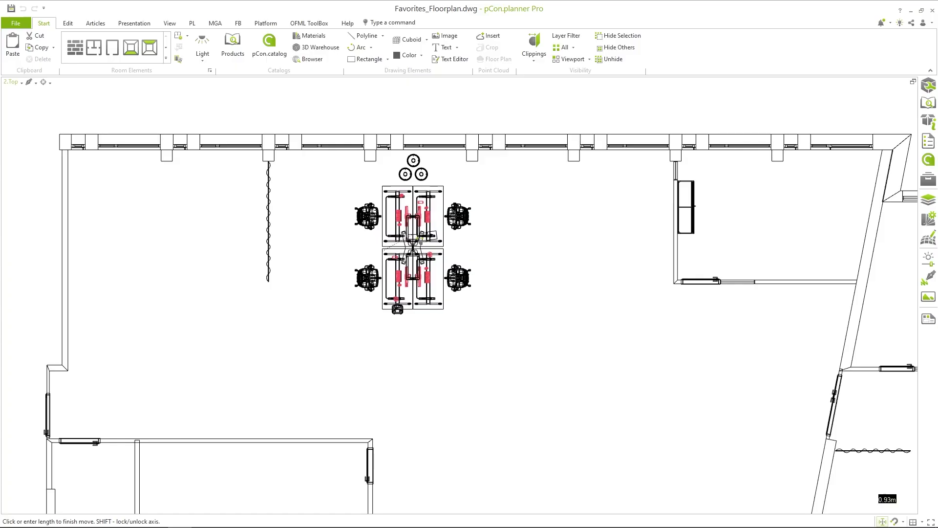
pyautogui.click(410, 239)
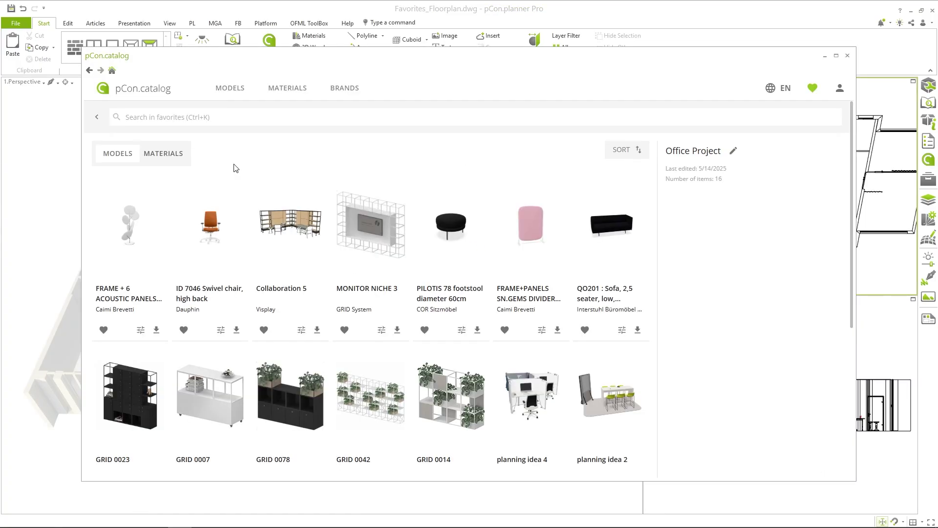
# Download the FUSION 5125 carpet from the list's materials and apply it to the floor.
pyautogui.click(168, 154)
pyautogui.click(156, 329)
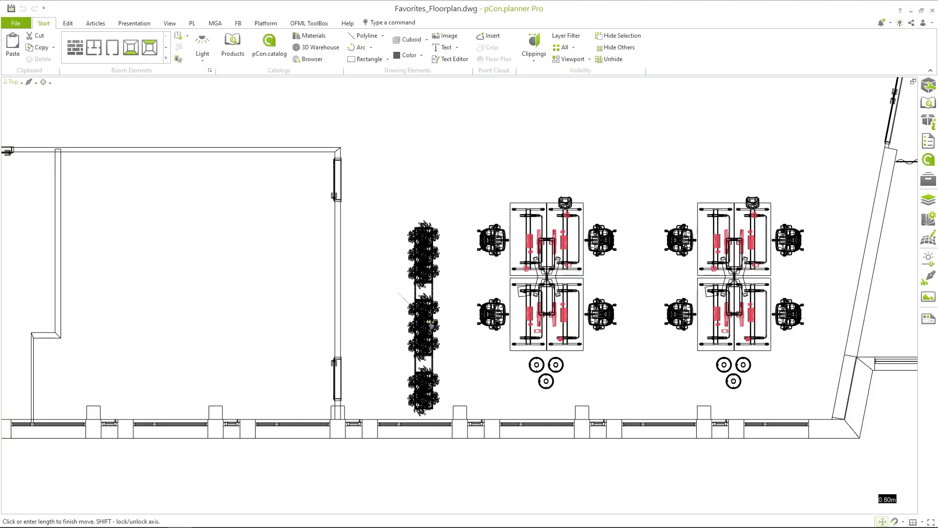
pyautogui.click(427, 318)
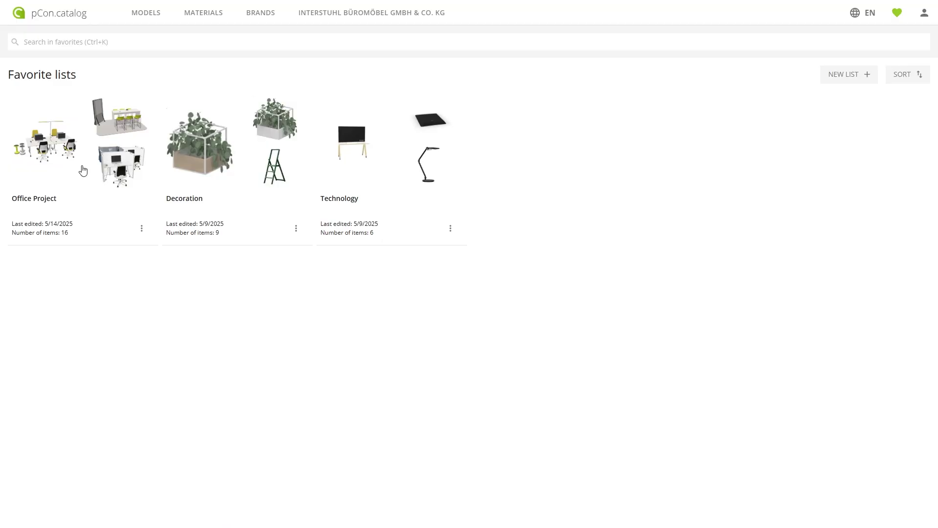
# Edit Office Project's details, enter the Visplay alternative note as its description, and update the list.
pyautogui.click(83, 170)
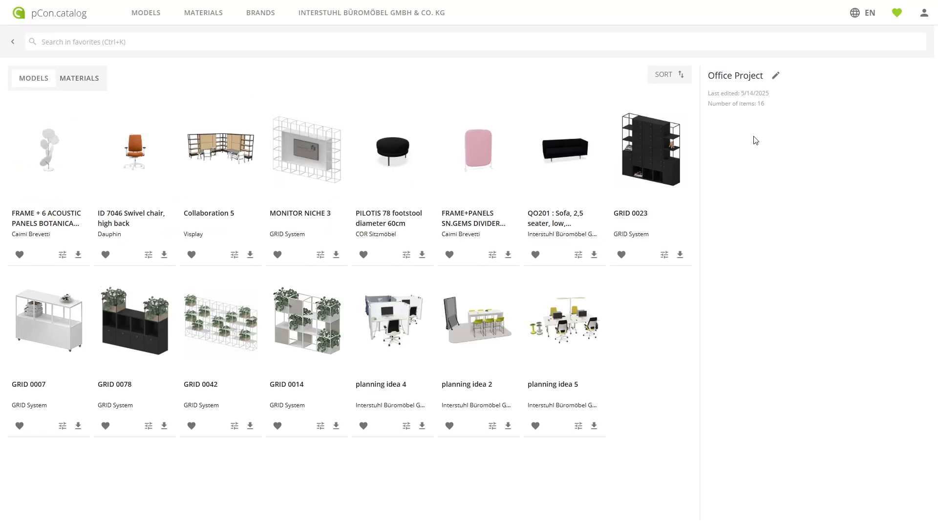
pyautogui.click(777, 78)
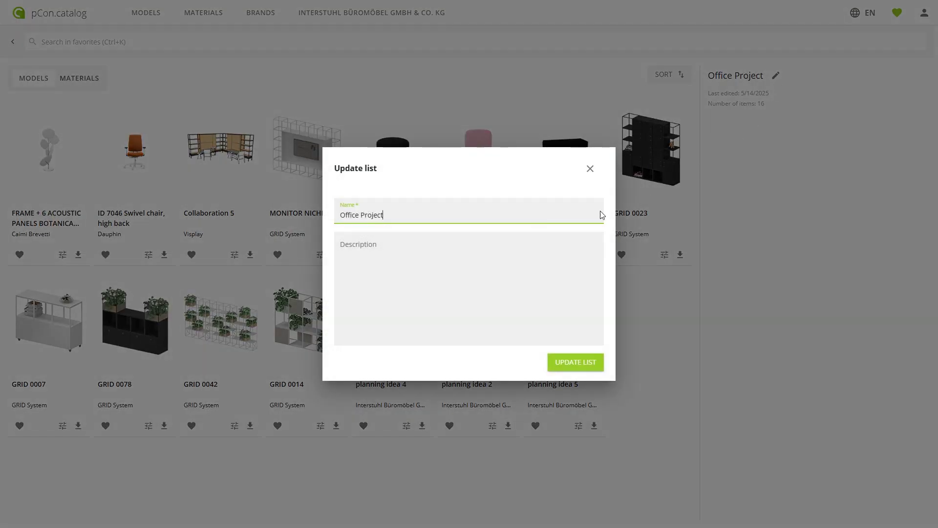
pyautogui.click(451, 244)
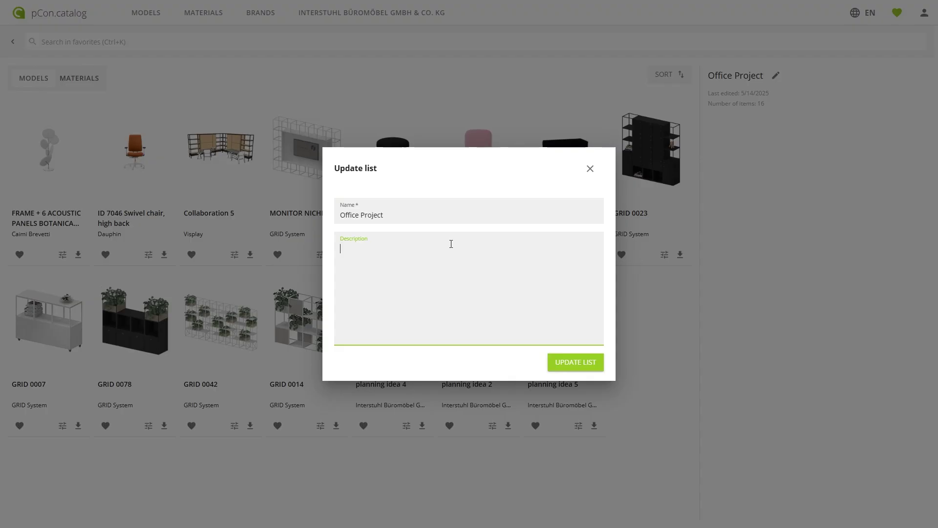
pyautogui.write('Alternative to GRID: consider Visplay products.')
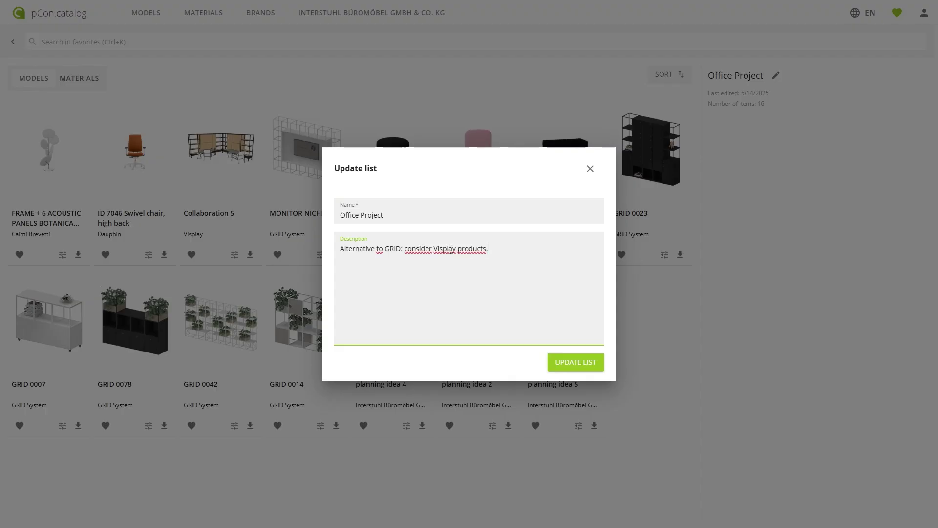
pyautogui.click(574, 365)
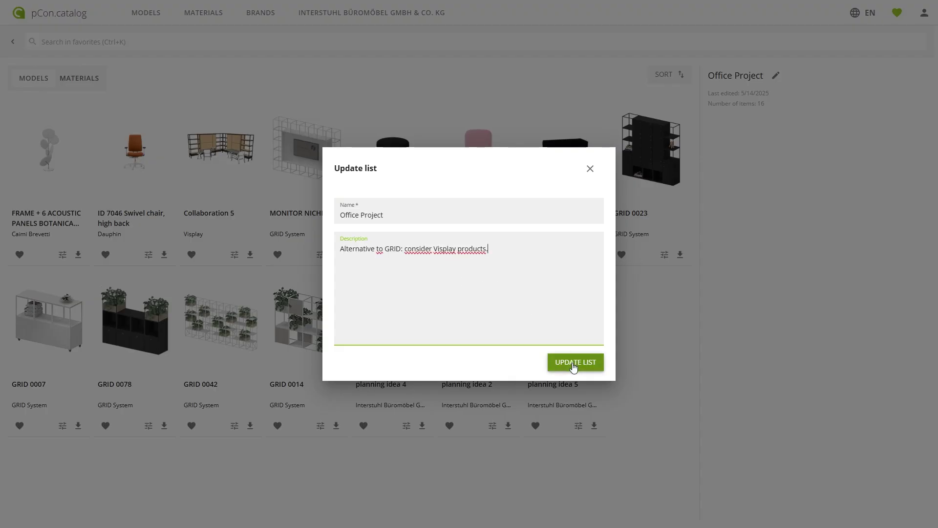